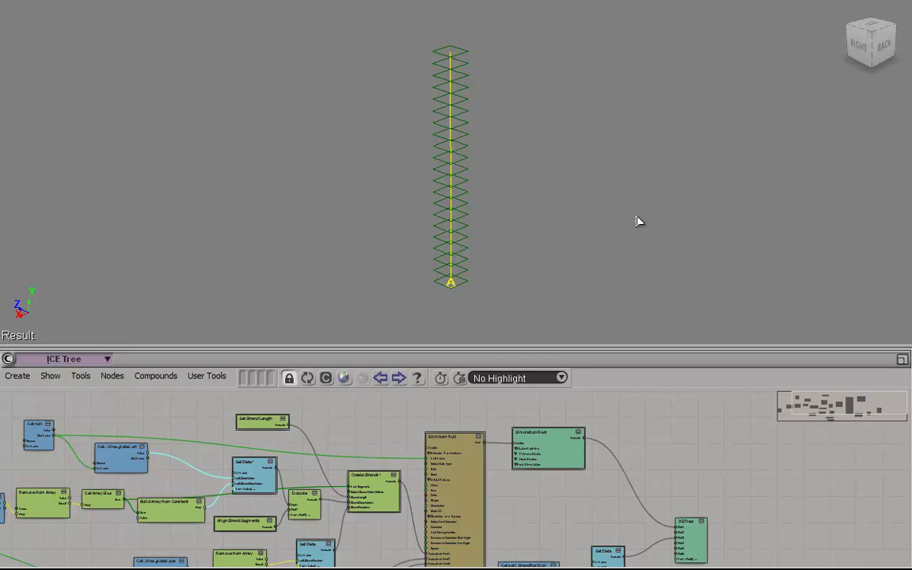
Step: Select the strand of nulls and orbit the camera until it is seen side-on in the Right view
middle_click_drag(609, 206, 602, 213)
left_click_drag(417, 28, 536, 316)
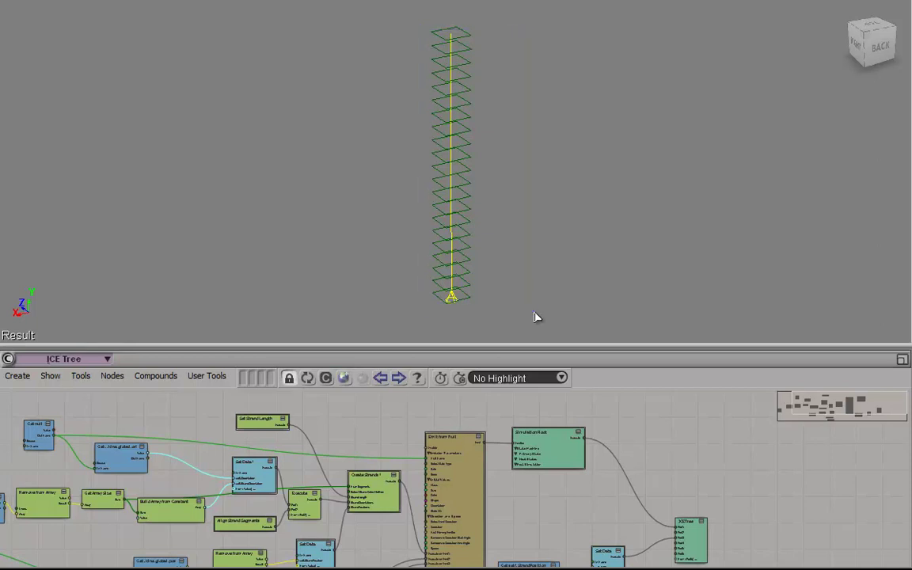
key("o")
left_click_drag(588, 256, 616, 225)
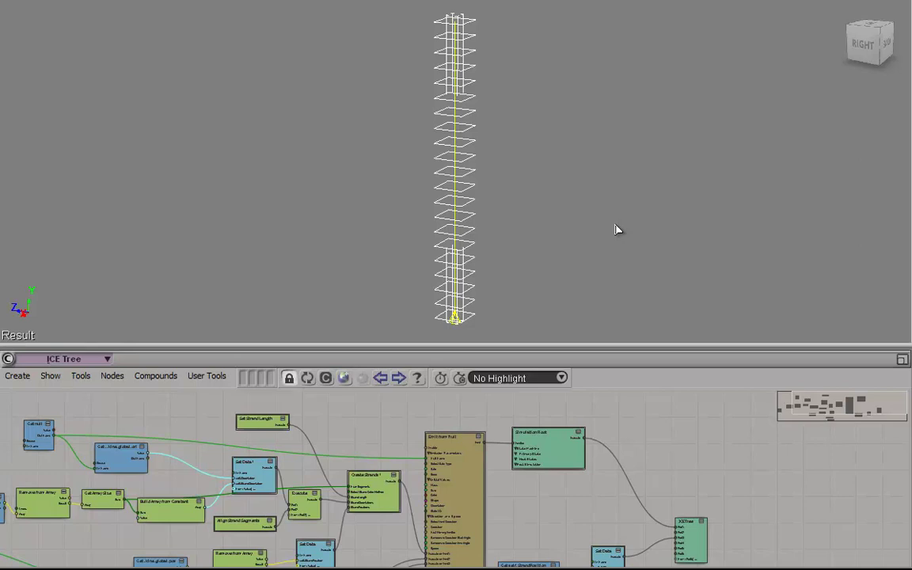
left_click_drag(615, 216, 590, 178)
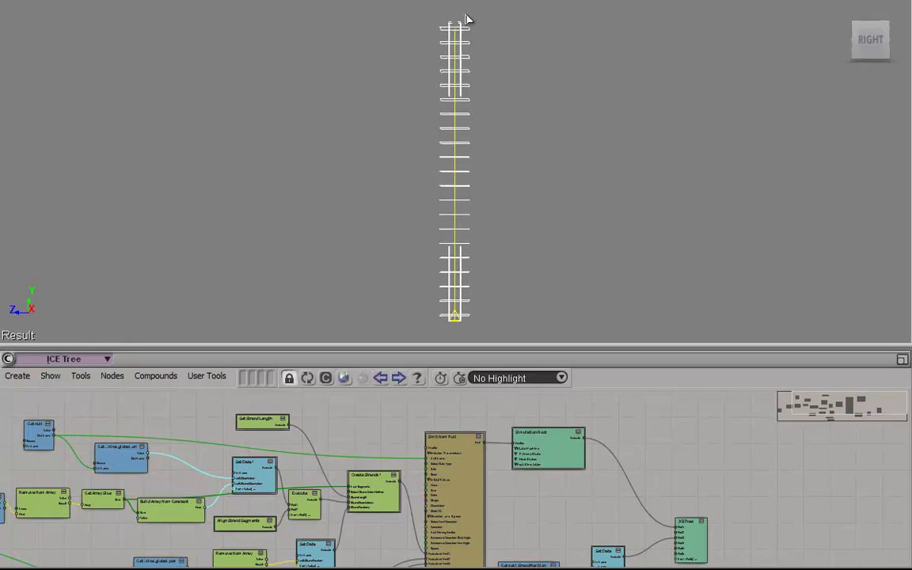
left_click_drag(466, 16, 610, 325)
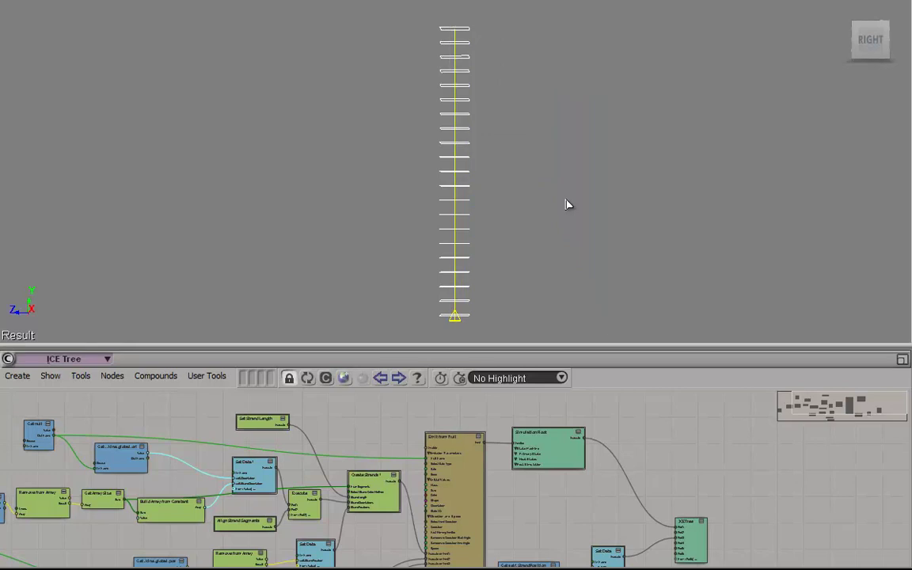
Step: Deselect the strand and open the scene Explorer, moving it up and left
left_click(567, 205)
key("8")
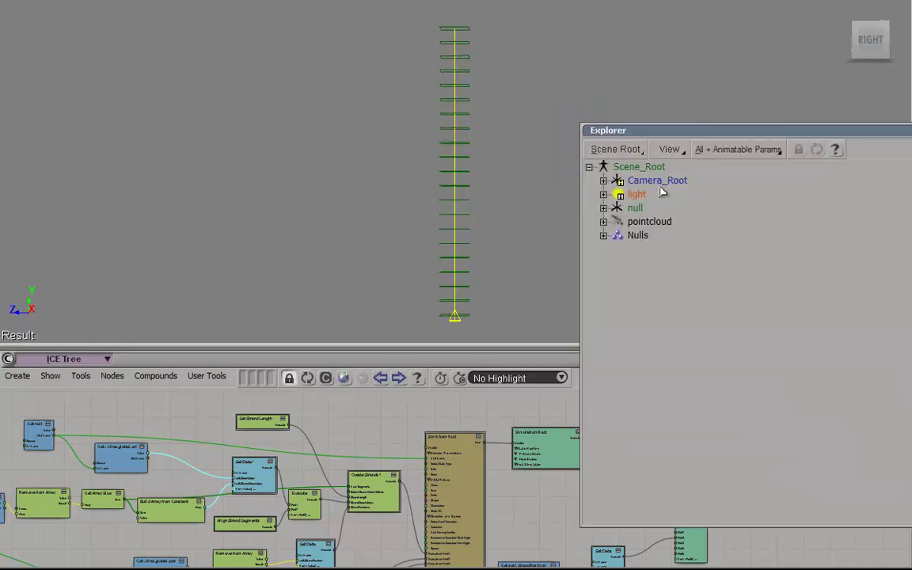
left_click_drag(640, 123, 600, 95)
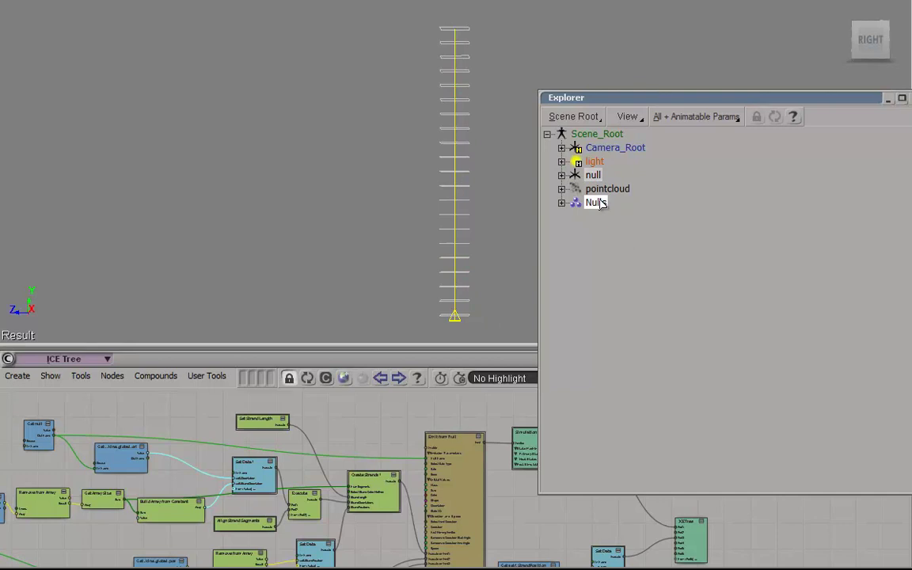
Step: Select the strand's null and rotate it so the strand bends into a curved arc
left_click_drag(486, 325, 467, 23)
key("c")
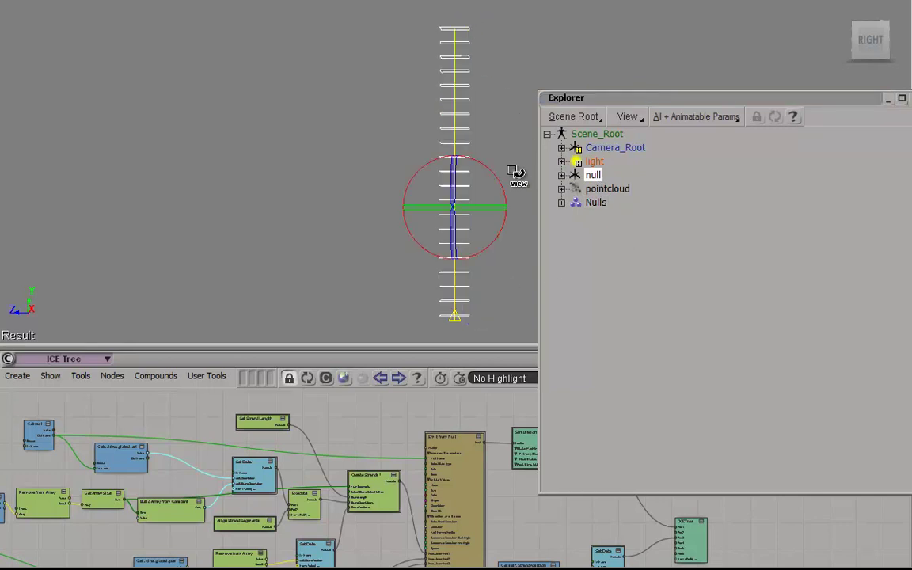
left_click_drag(515, 177, 565, 111)
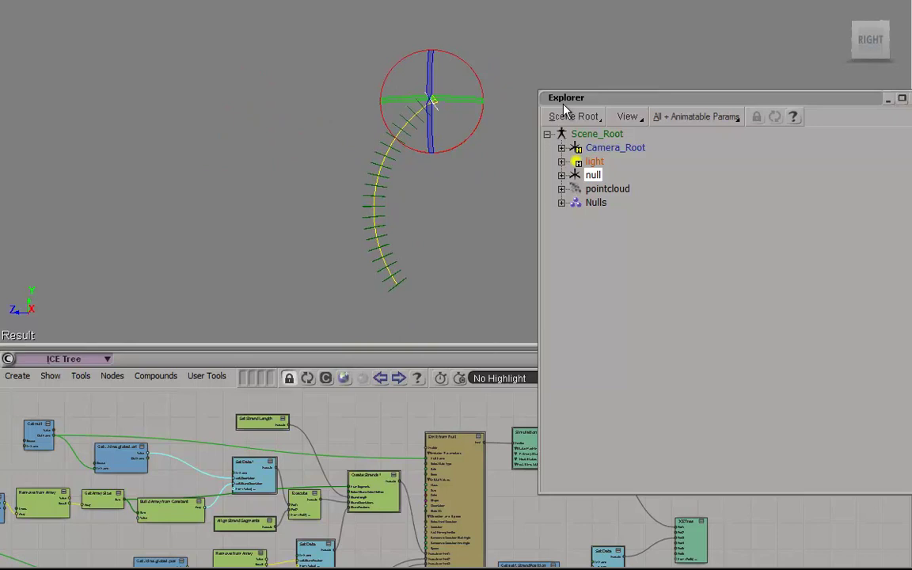
Step: Close the Explorer, shift the null right and maximize the 3D viewport
left_click(888, 99)
left_click_drag(619, 192, 572, 168)
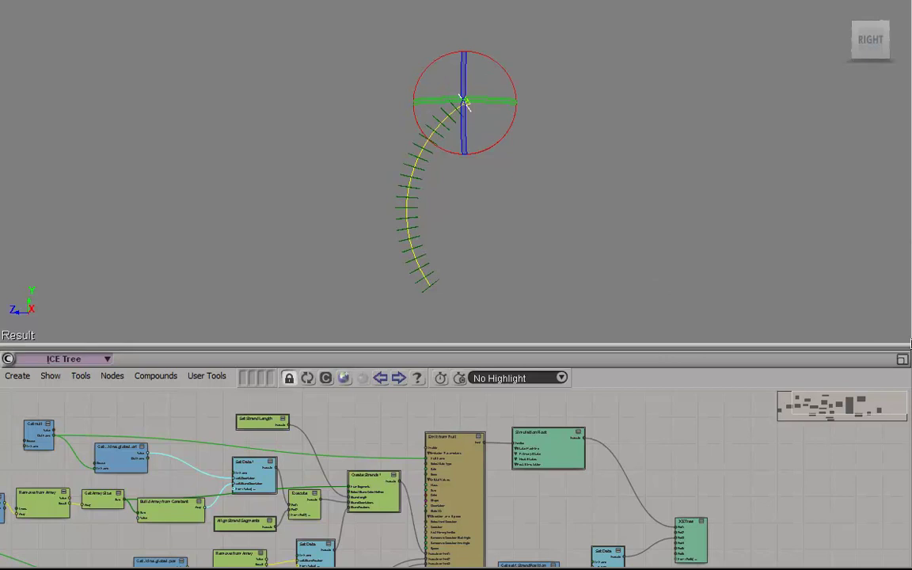
left_click(905, 3)
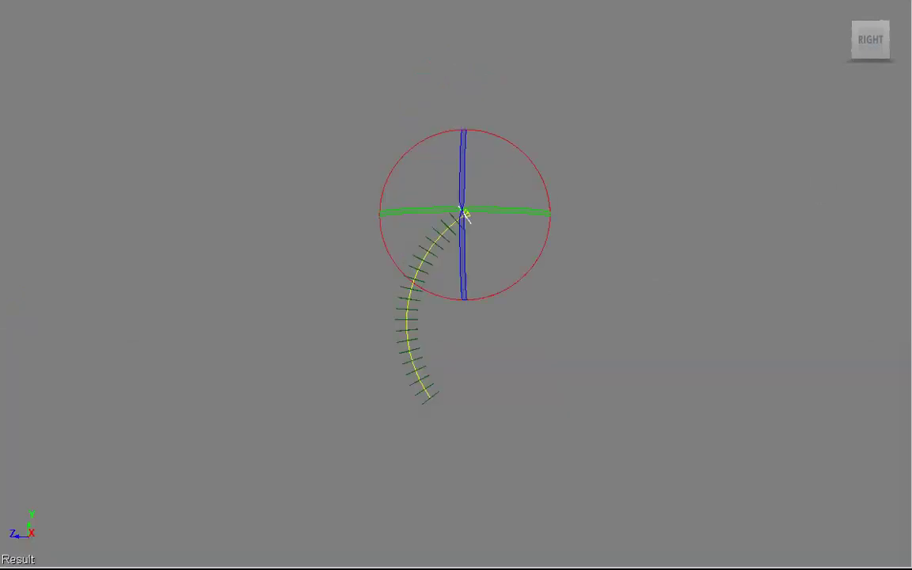
Step: Drag the strand's top point up and right to reshape the tail, then restore the ICE Tree panel
left_click_drag(529, 320, 539, 321)
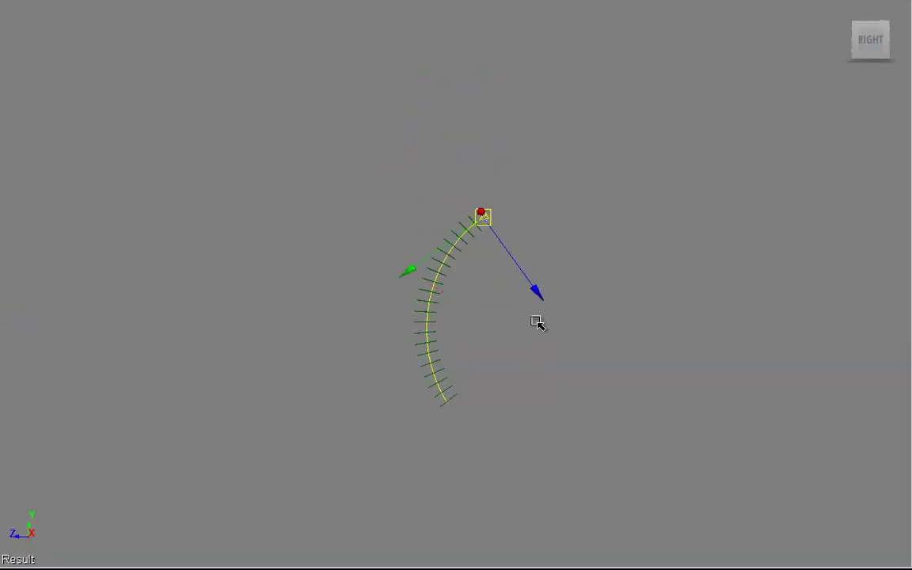
left_click_drag(491, 229, 454, 210)
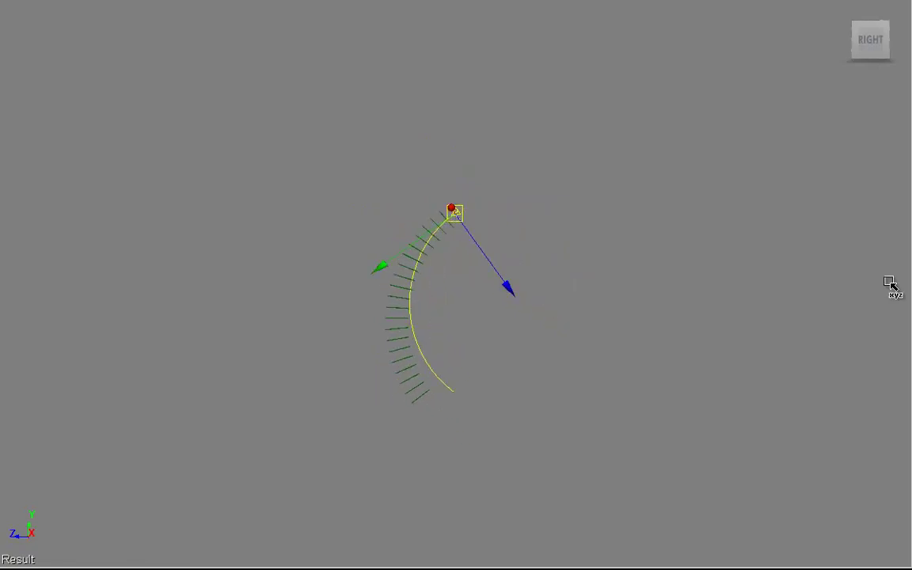
key("alt+9")
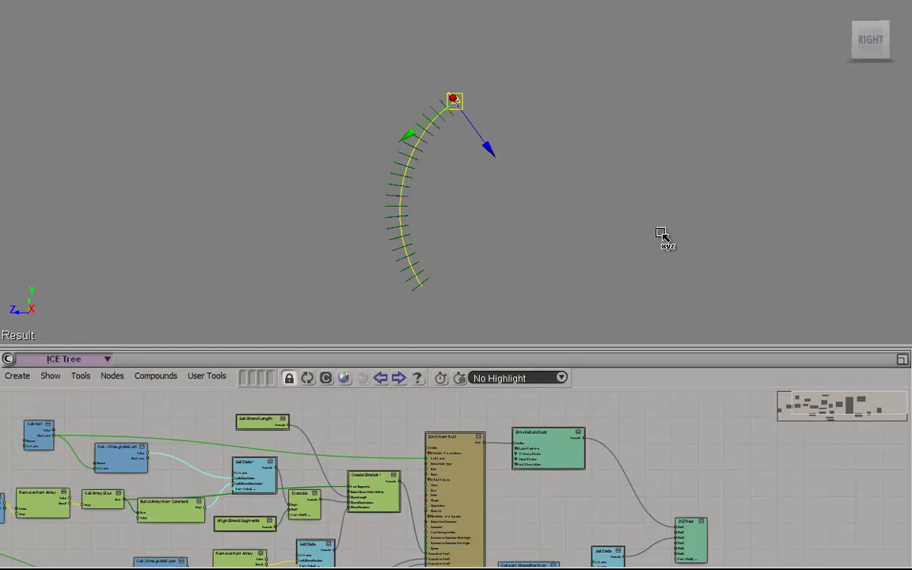
Step: Expand pointcloud > Point Cloud in the Explorer and load its ICETree operator into the graph
key("8")
left_click(576, 188)
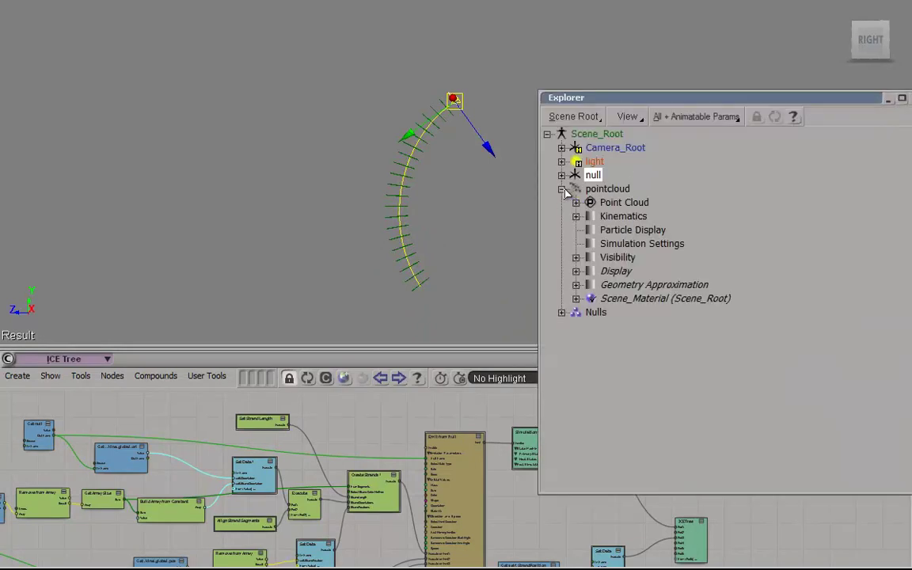
left_click(599, 190)
left_click(577, 202)
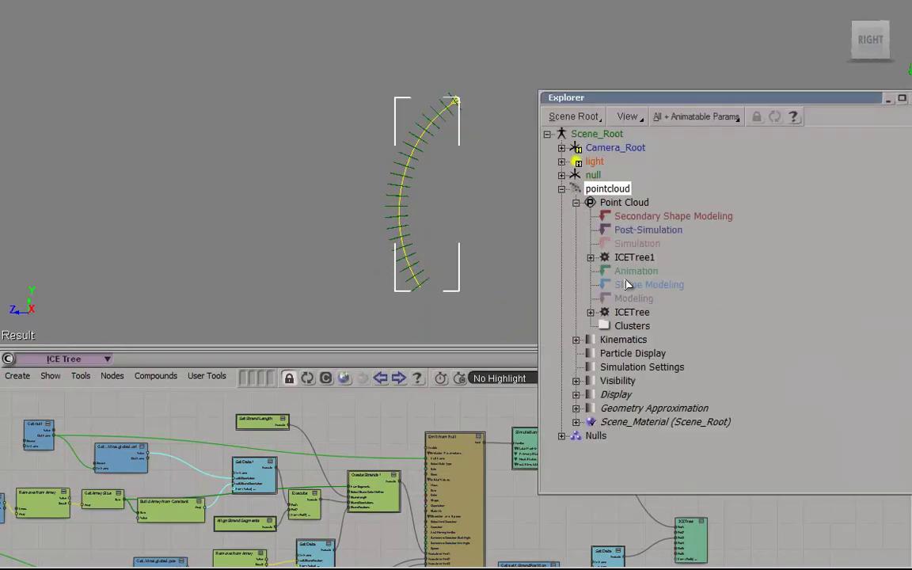
left_click(632, 312)
left_click(326, 378)
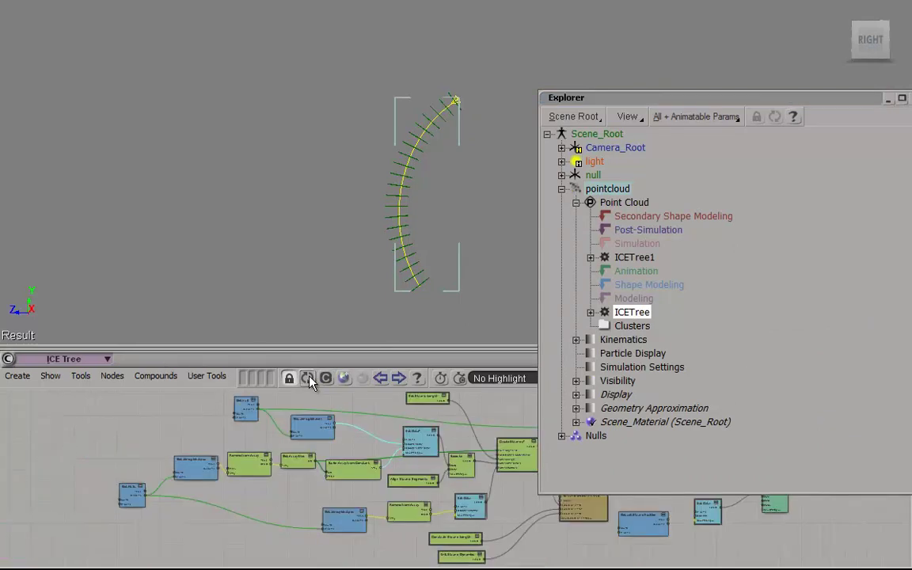
Step: Load ICETree1 into the ICE Tree view and open its Strand Dynamics settings
left_click(626, 258)
left_click(325, 378)
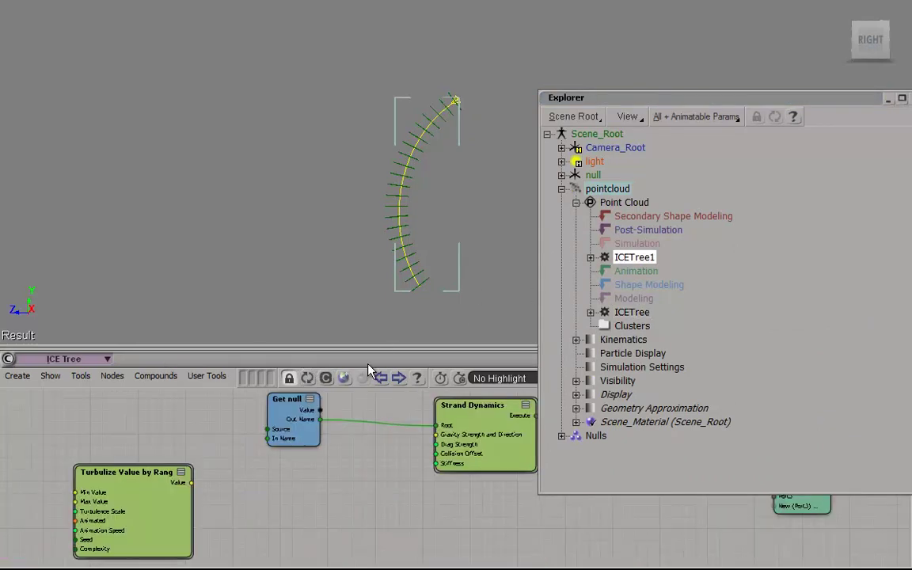
double_click(507, 424)
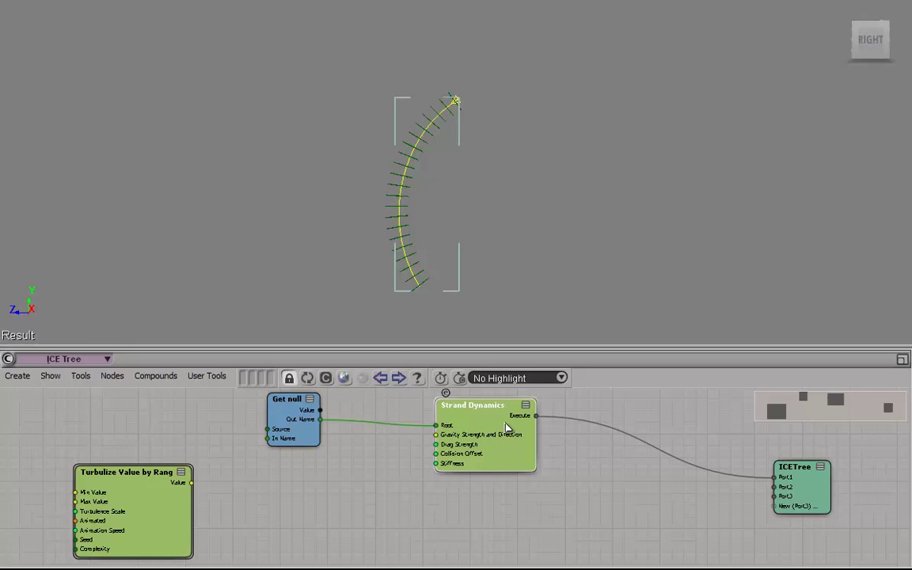
Step: Lower Strand Dynamics Stiffness from 0.745 to 0 and swing the null to watch the looser tail
left_click_drag(224, 0, 190, 15)
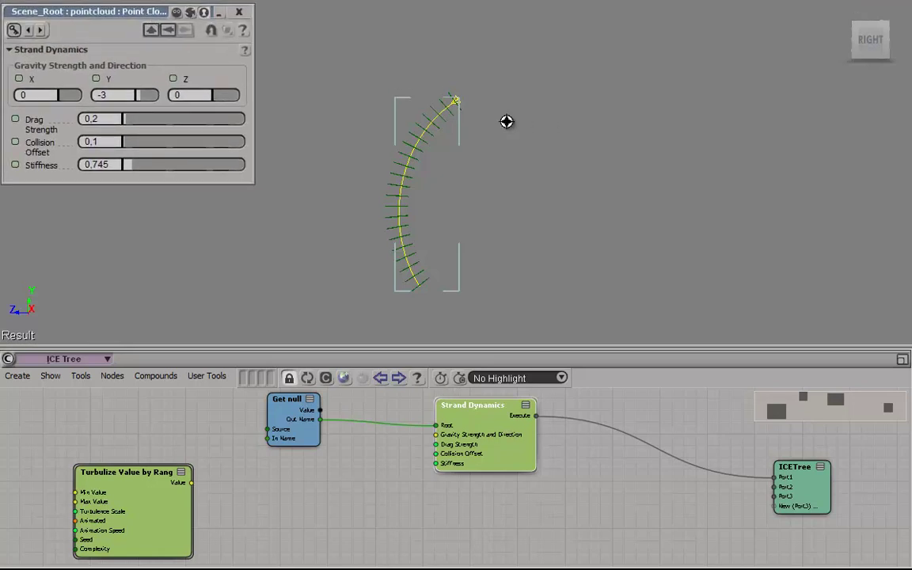
left_click_drag(507, 122, 534, 116)
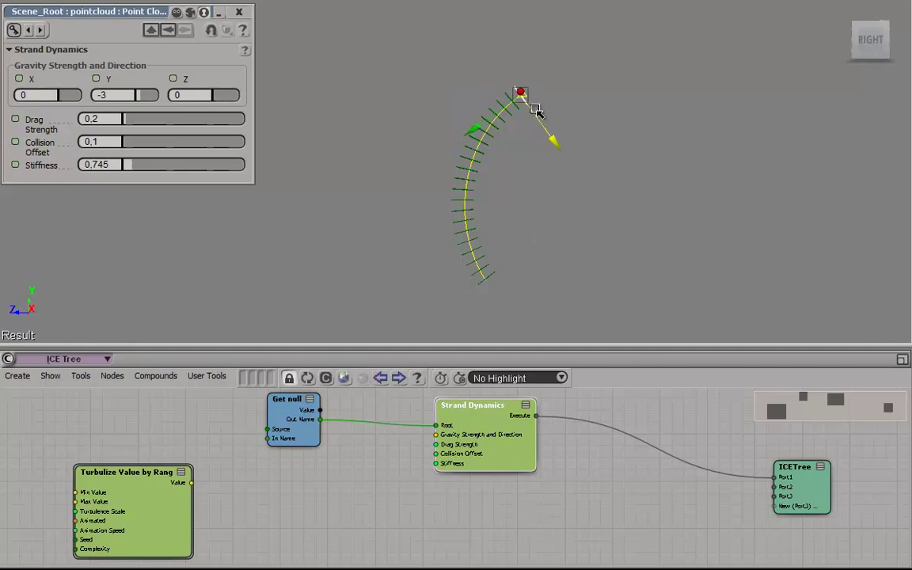
left_click_drag(536, 112, 572, 119)
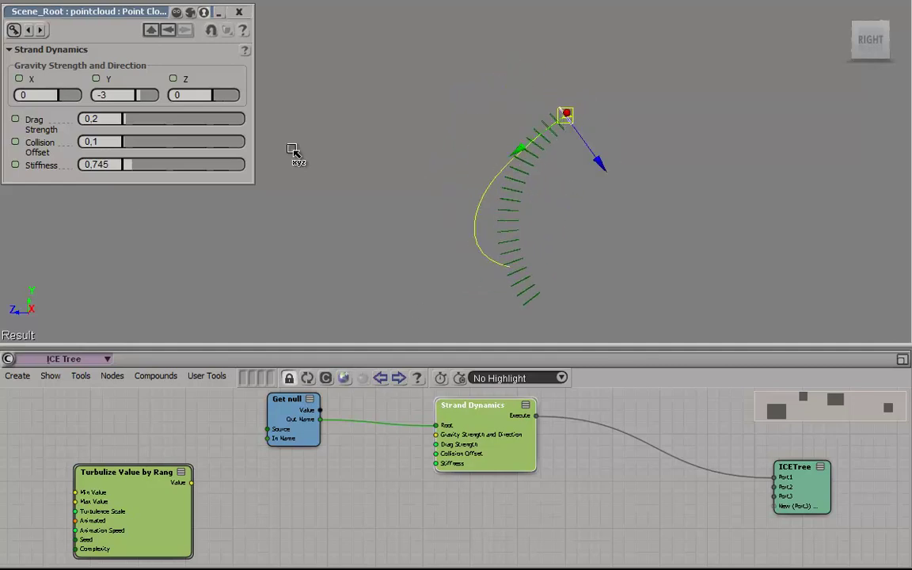
left_click_drag(133, 165, 119, 165)
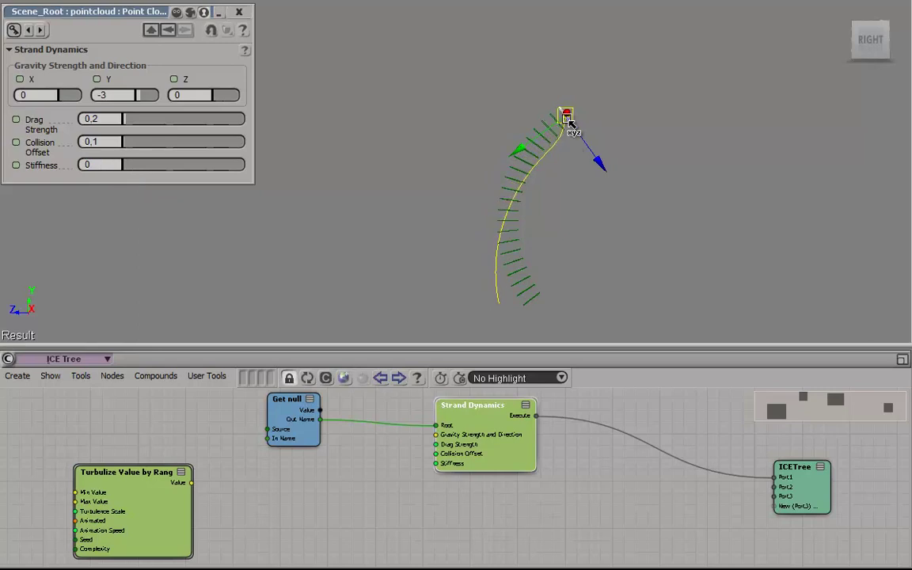
mouse_move(572, 125)
left_mouse_down()
mouse_move(448, 118)
mouse_move(476, 111)
mouse_move(514, 151)
mouse_move(557, 150)
mouse_move(534, 136)
mouse_move(527, 116)
mouse_move(501, 107)
mouse_move(525, 84)
mouse_move(524, 73)
mouse_move(495, 90)
mouse_move(456, 138)
mouse_move(431, 119)
mouse_move(389, 167)
mouse_move(406, 121)
mouse_move(421, 141)
mouse_move(444, 107)
mouse_move(468, 136)
mouse_move(491, 116)
mouse_move(515, 135)
mouse_move(556, 122)
mouse_move(579, 136)
left_mouse_up()
Step: Shift the turbulence node aside, move the root null up and right, and raise Stiffness to 0.164
left_click_drag(162, 506, 436, 435)
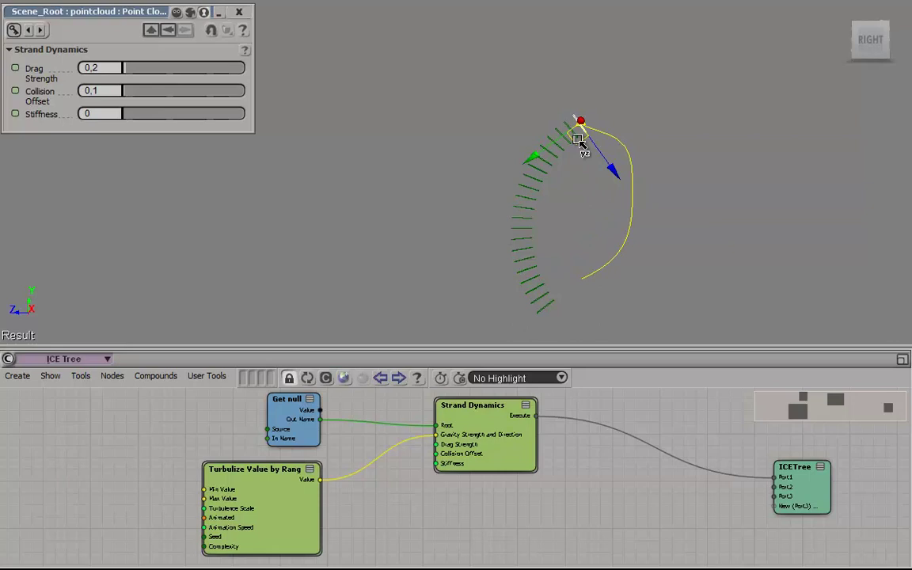
mouse_move(676, 106)
left_mouse_down()
mouse_move(602, 124)
mouse_move(690, 104)
left_mouse_up()
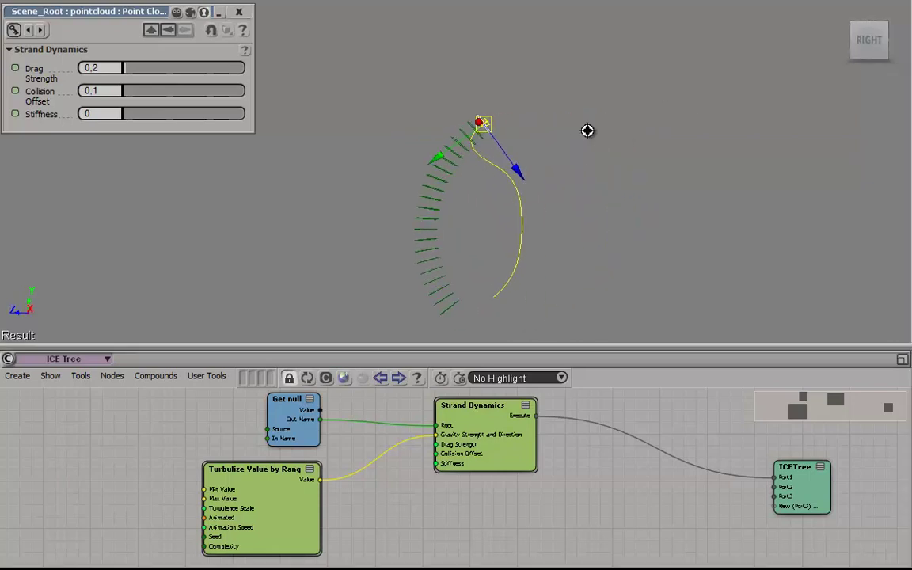
left_click(484, 124)
left_click_drag(484, 124, 607, 109)
left_click(132, 119)
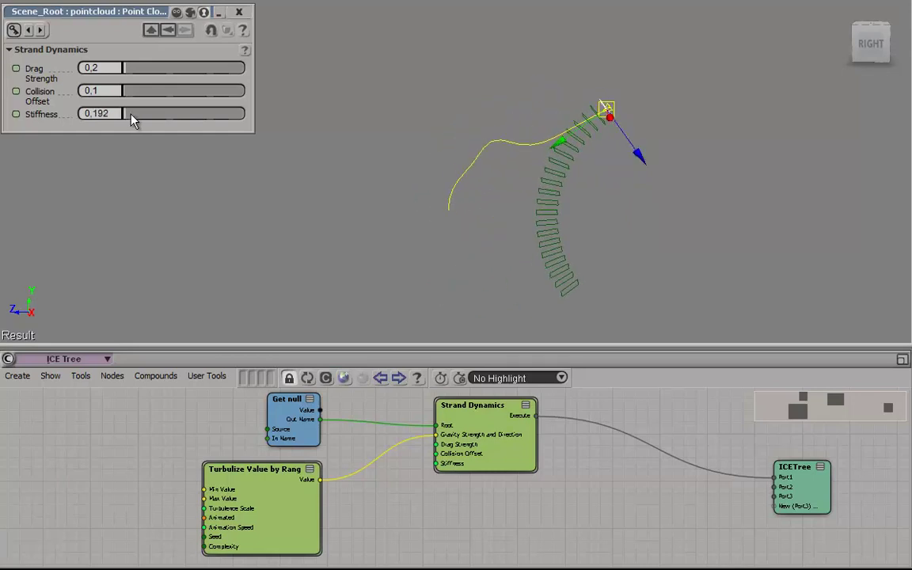
mouse_move(132, 119)
left_mouse_down()
mouse_move(144, 119)
mouse_move(119, 123)
left_mouse_up()
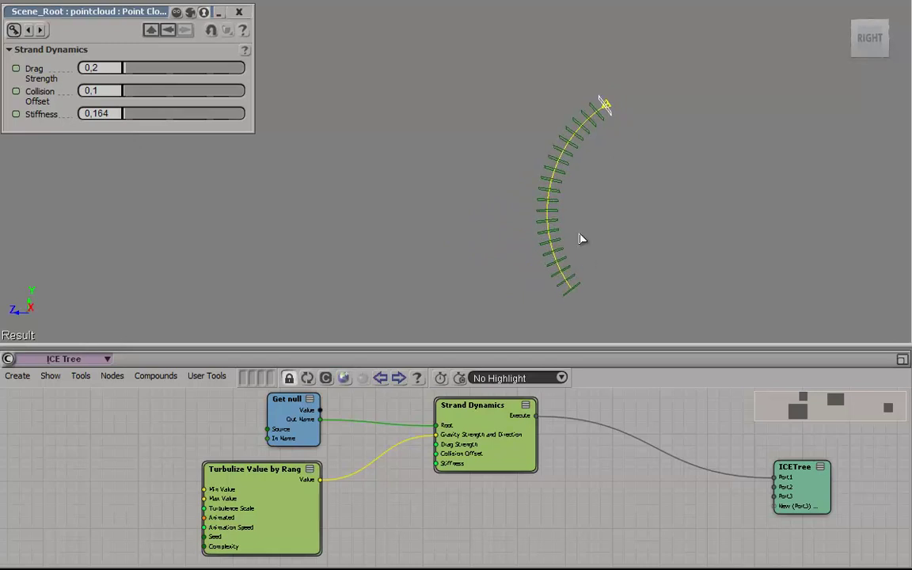
Step: Rotate about eight selected strand segments toward the lower left, then deselect them
left_click_drag(543, 273, 542, 259)
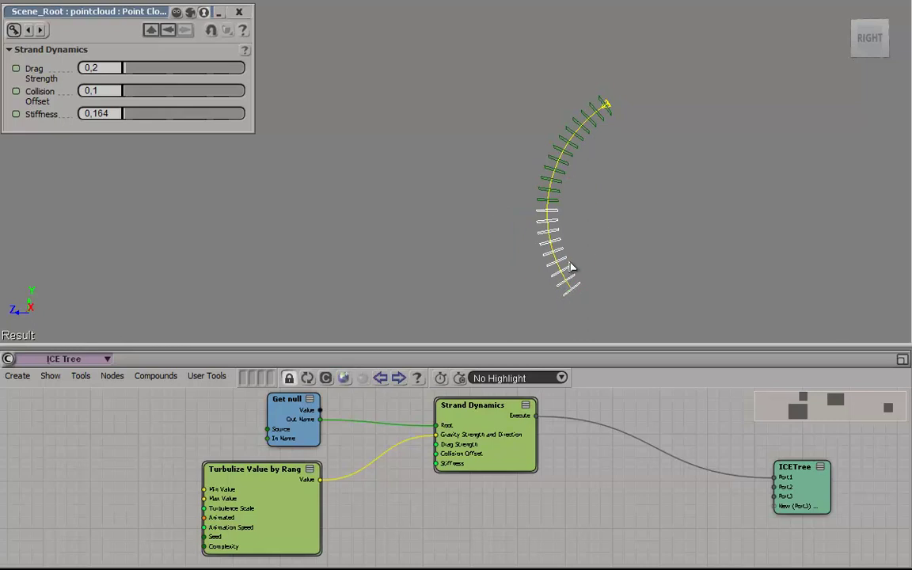
key("r")
left_click_drag(591, 254, 514, 271)
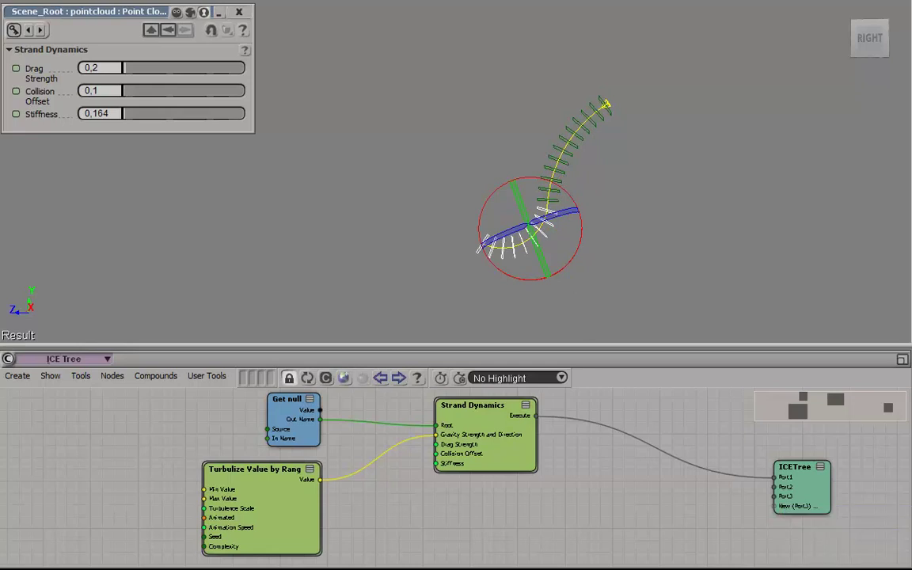
left_click(613, 141)
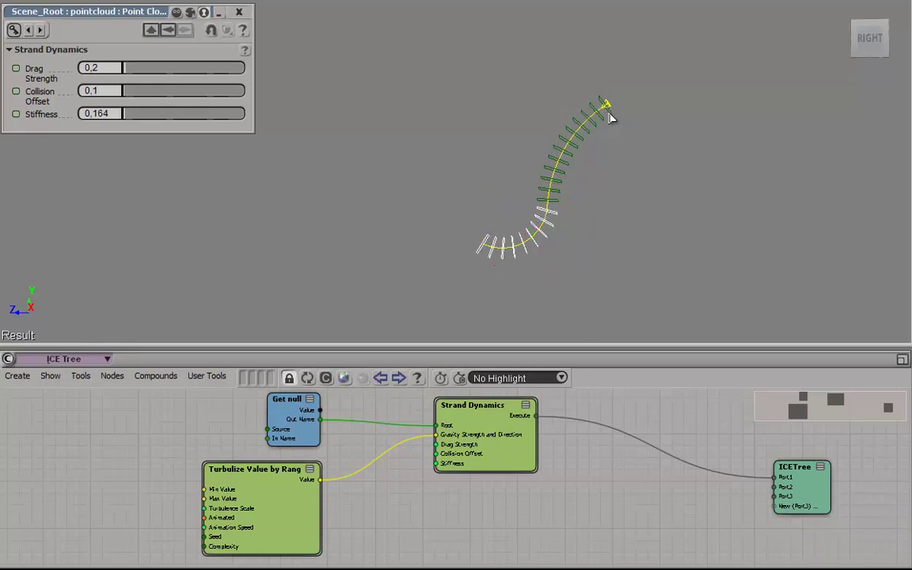
Step: Lower Stiffness to 0.038 and move the root null down and right to test the floppier tail
key("v")
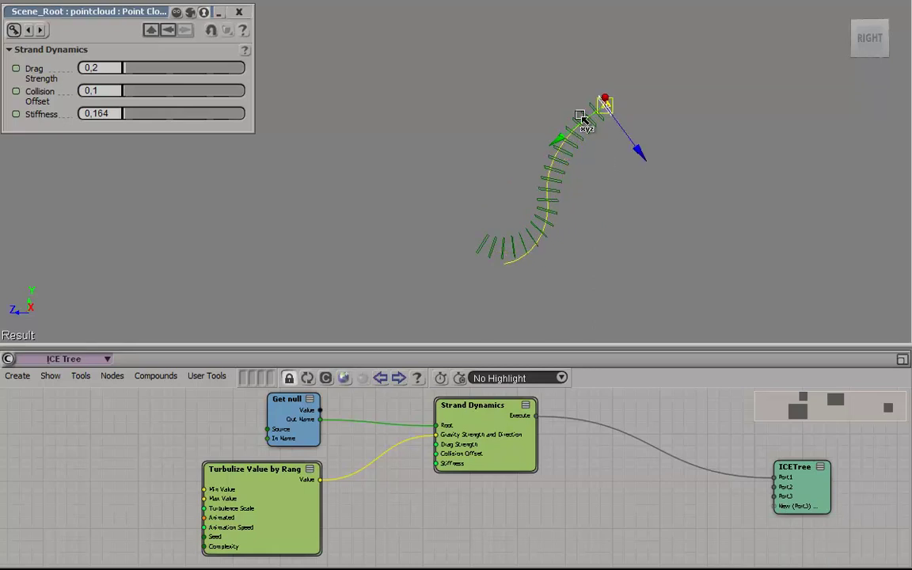
left_click_drag(158, 118, 132, 123)
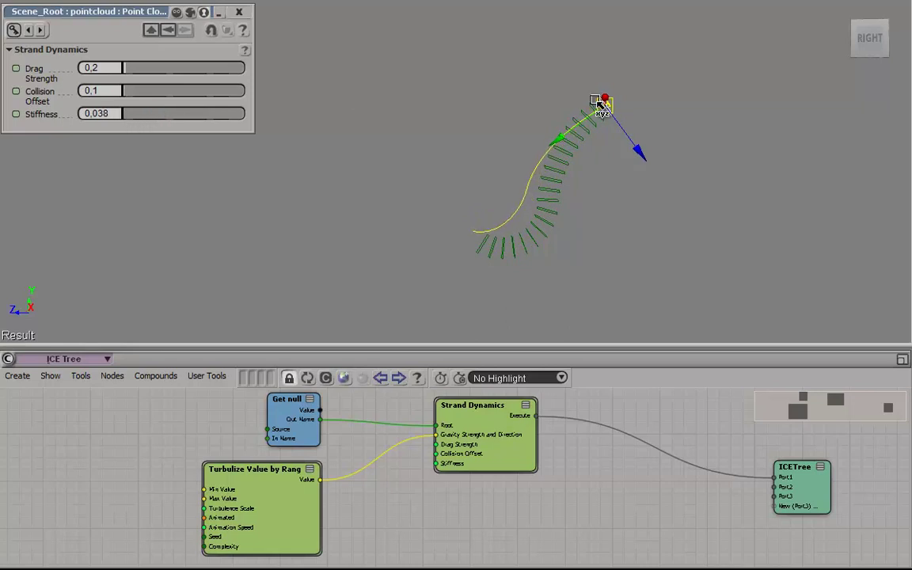
mouse_move(605, 105)
left_mouse_down()
mouse_move(611, 125)
mouse_move(640, 146)
mouse_move(657, 96)
mouse_move(666, 127)
mouse_move(661, 102)
mouse_move(622, 99)
left_mouse_up()
key("r")
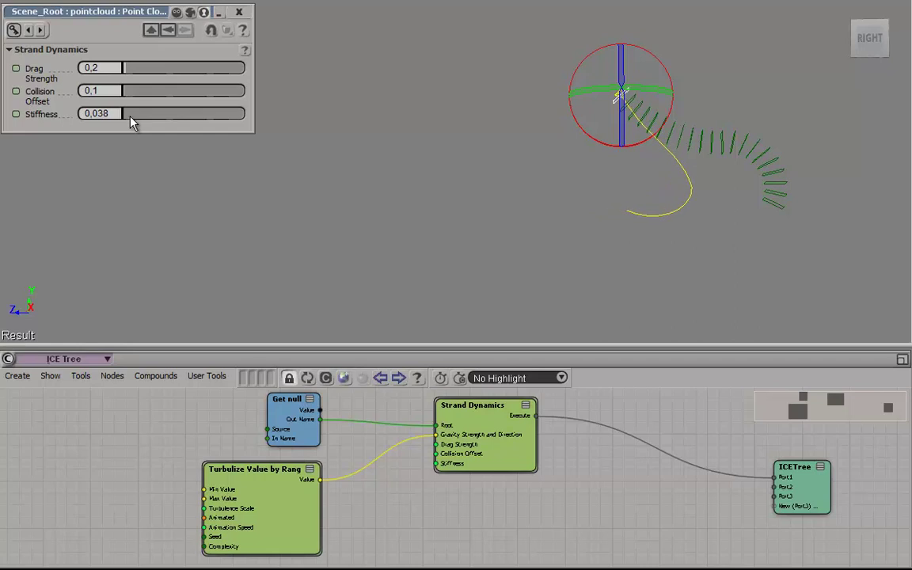
Step: Raise Stiffness in stages from 0.038 to 0.51 while moving and rotating the root null
left_click_drag(131, 117, 202, 118)
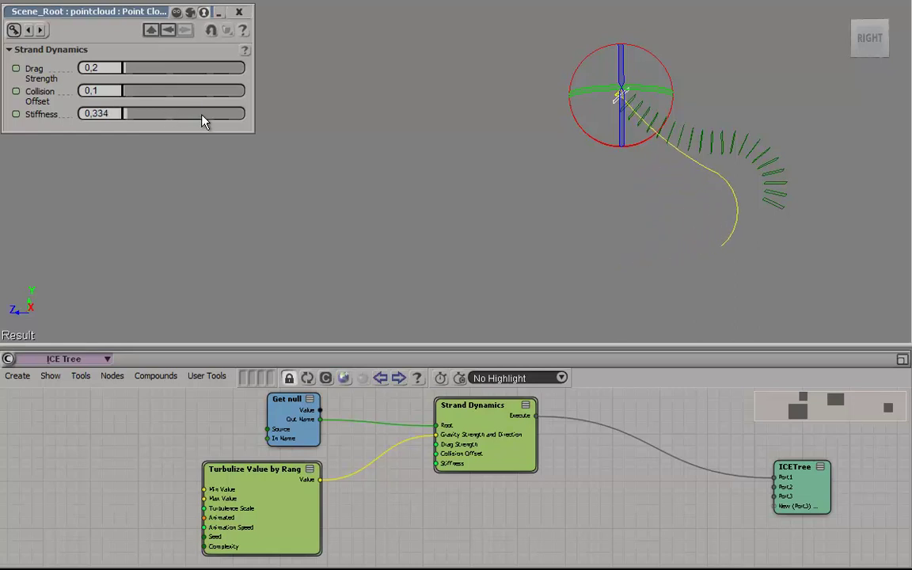
left_click_drag(560, 147, 380, 175)
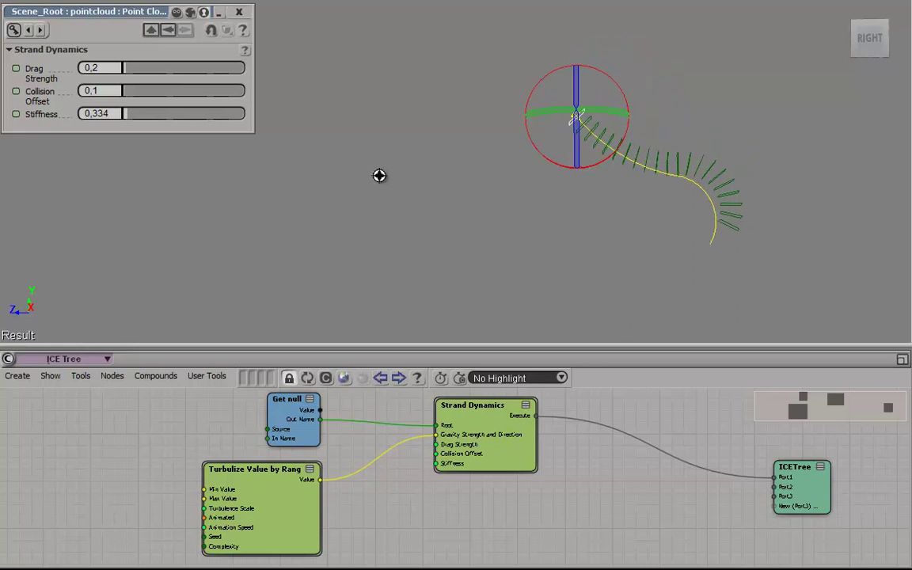
left_click_drag(150, 118, 200, 117)
left_click_drag(542, 151, 837, 316)
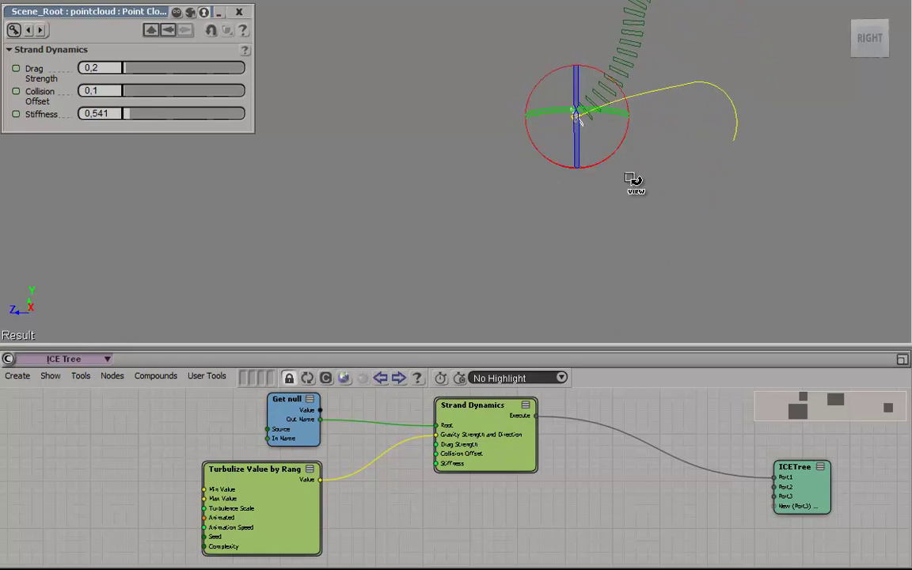
key("v")
left_click_drag(582, 136, 543, 207)
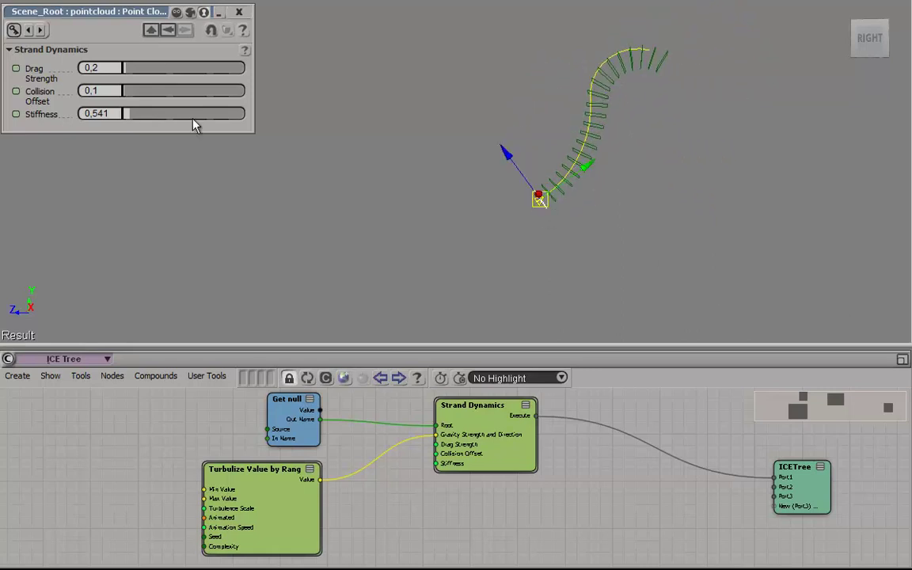
Step: Raise Stiffness further to 0.909, swinging and moving the root null to test the stiffer tail
left_click_drag(132, 114, 173, 116)
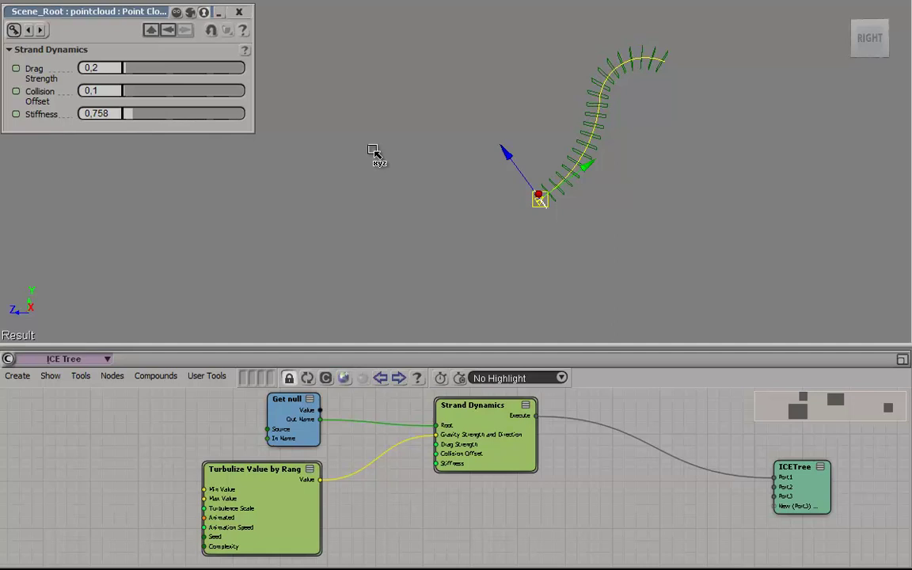
key("c")
left_click_drag(576, 238, 578, 197)
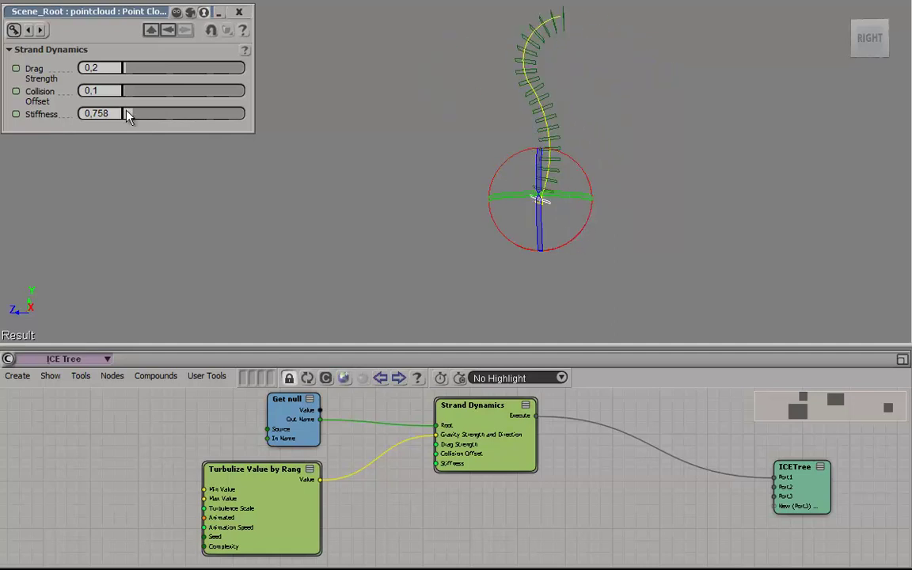
left_click_drag(140, 116, 177, 121)
left_click_drag(590, 246, 591, 184)
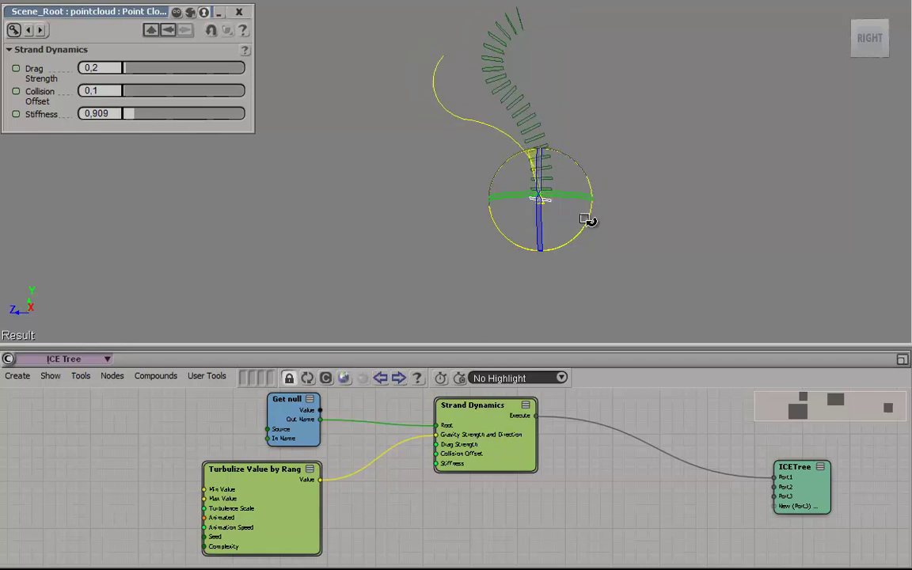
left_click_drag(588, 221, 577, 238)
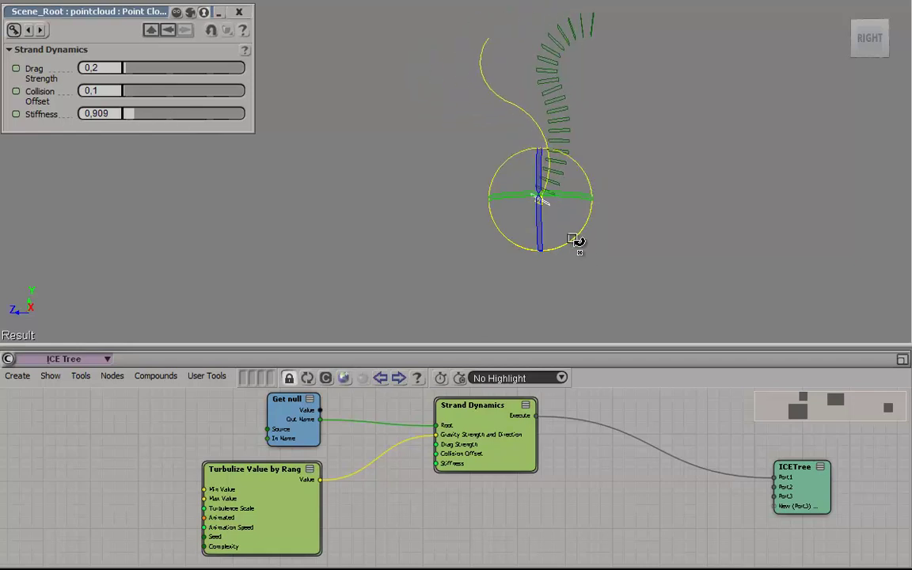
key("v")
left_click_drag(542, 211, 514, 258)
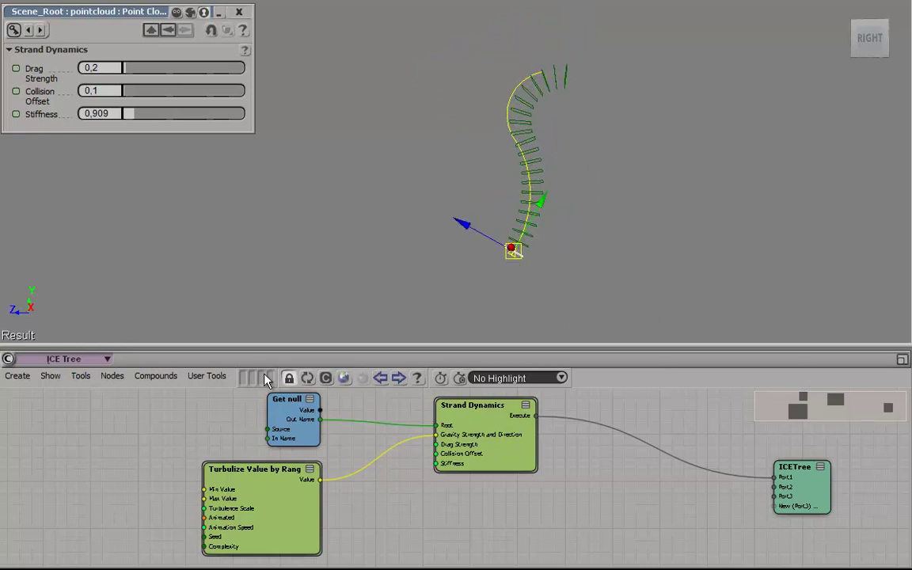
Step: Shift the Get null and Turbulize Value by Range nodes right, align them, and select Strand Dynamics
left_click_drag(291, 482, 306, 483)
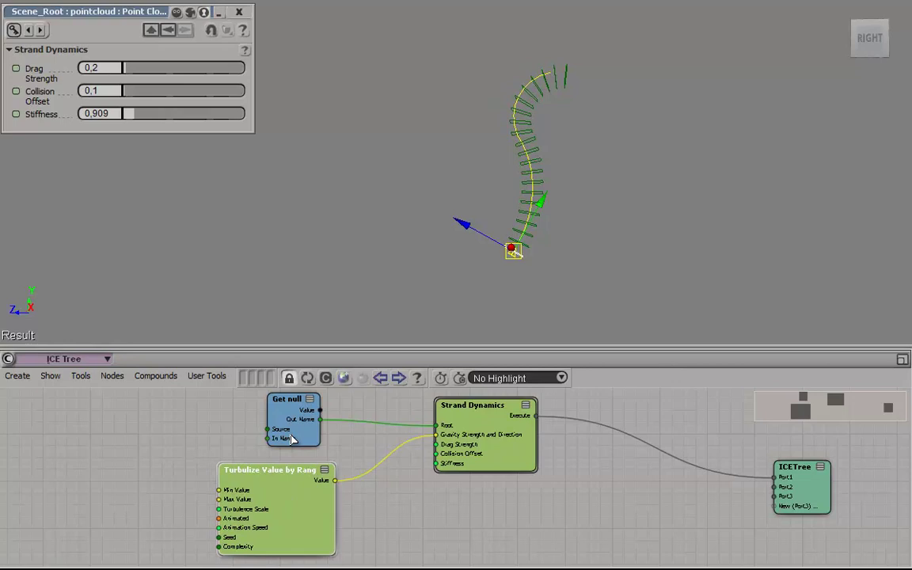
left_click_drag(291, 440, 324, 439)
left_click_drag(325, 509, 353, 509)
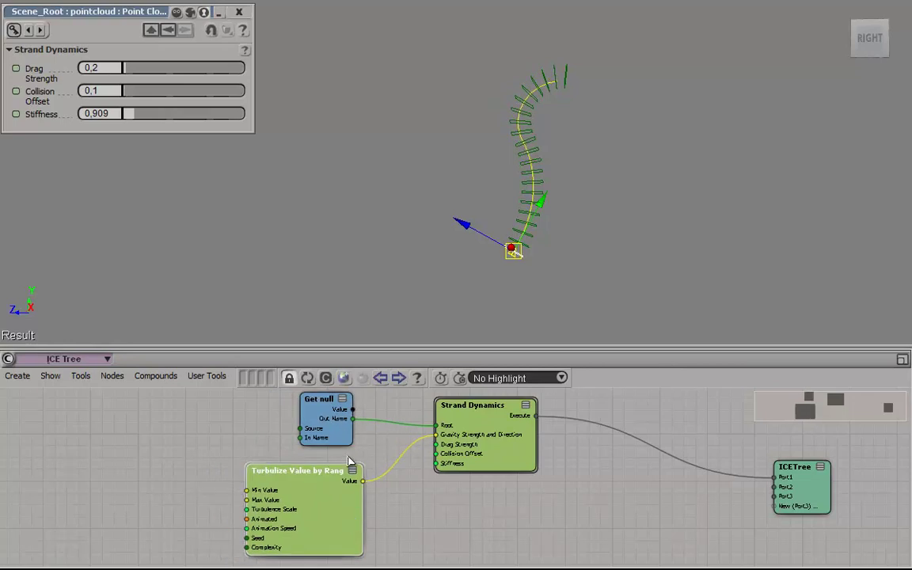
left_click_drag(313, 410, 324, 411)
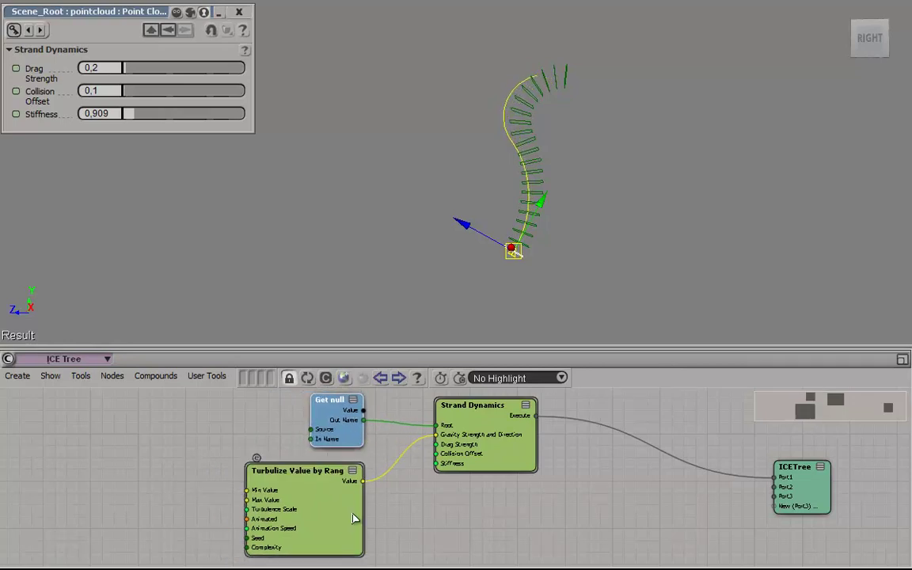
left_click_drag(354, 518, 356, 514)
left_click_drag(324, 401, 323, 403)
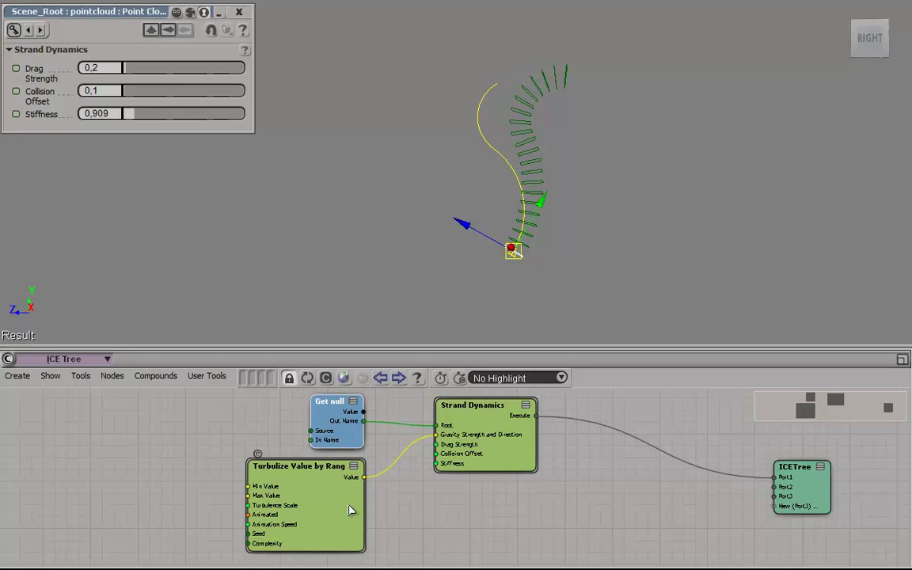
left_click_drag(351, 510, 350, 517)
left_click_drag(322, 401, 321, 404)
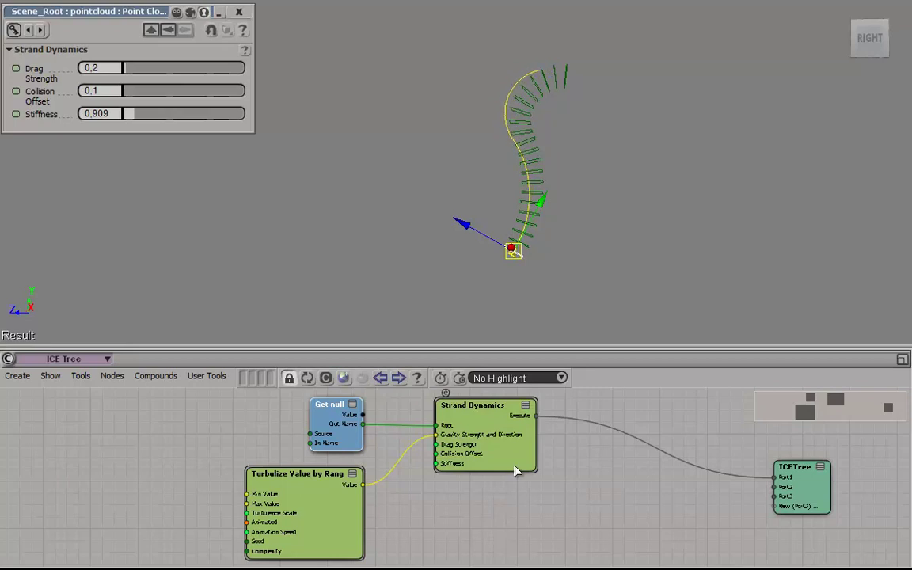
left_click(518, 471)
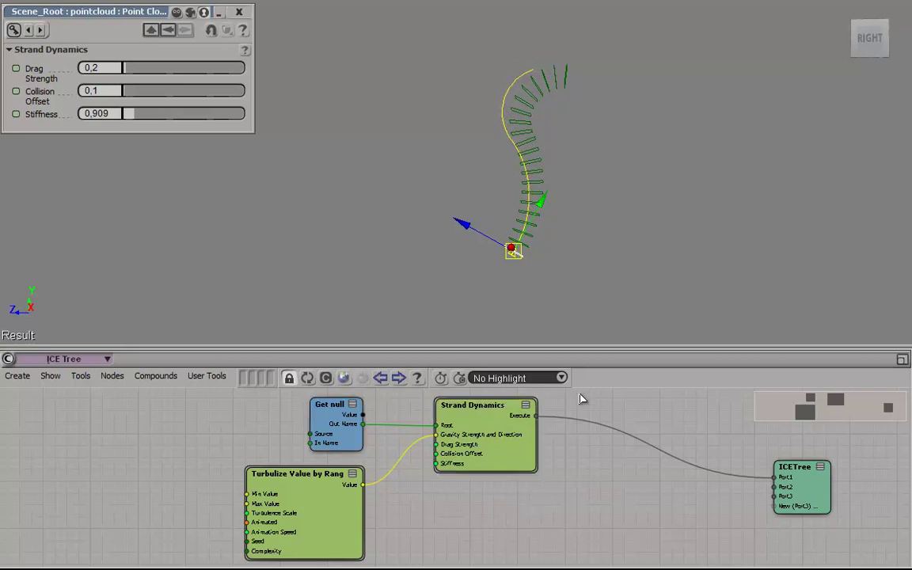